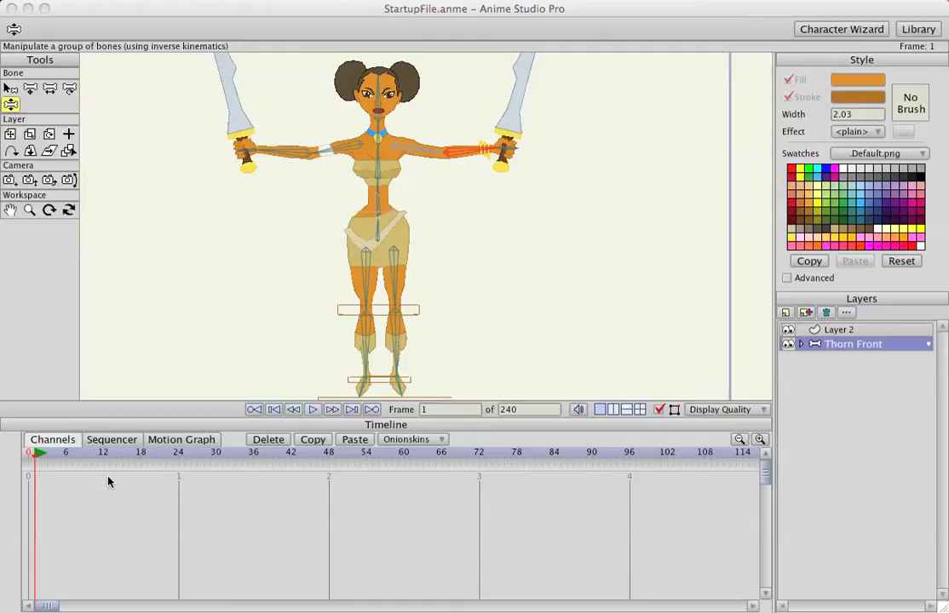
# - At frame 1, scale the thigh bone on the viewer's left to about 0.88 and its shin bone to about 0.81
pyautogui.click(191, 353)
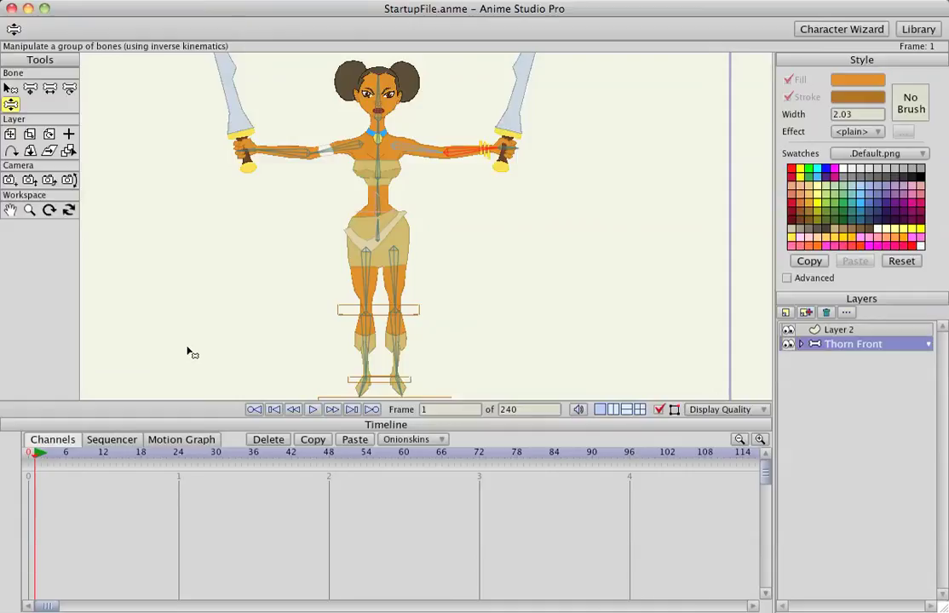
pyautogui.press('t')
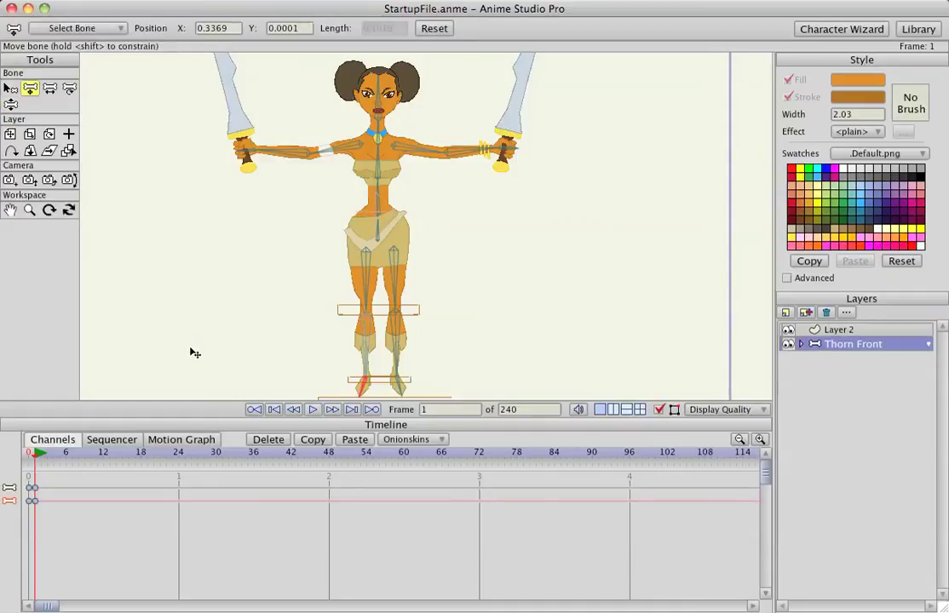
pyautogui.scroll(-1, 194, 353)
pyautogui.scroll(-4, 193, 354)
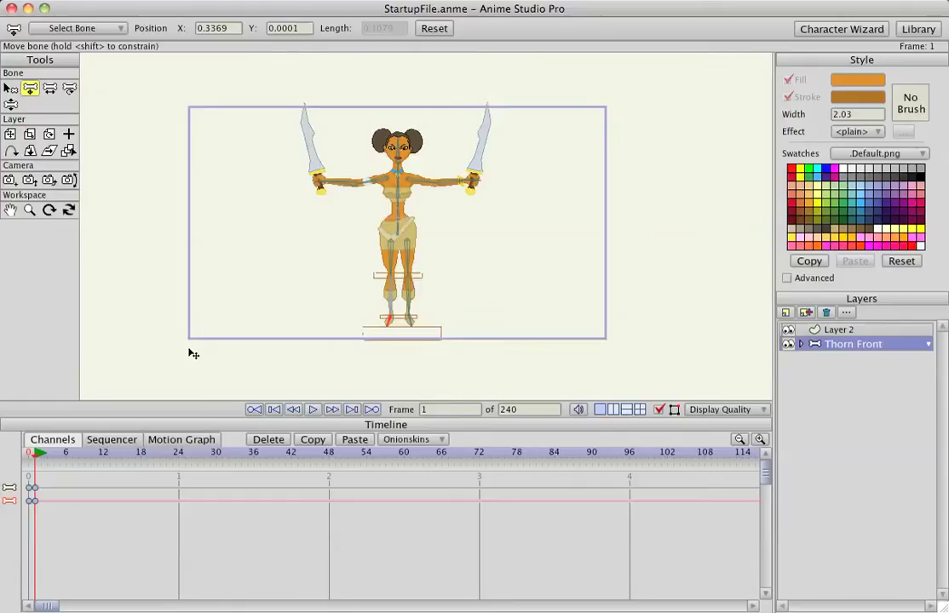
pyautogui.scroll(3, 195, 355)
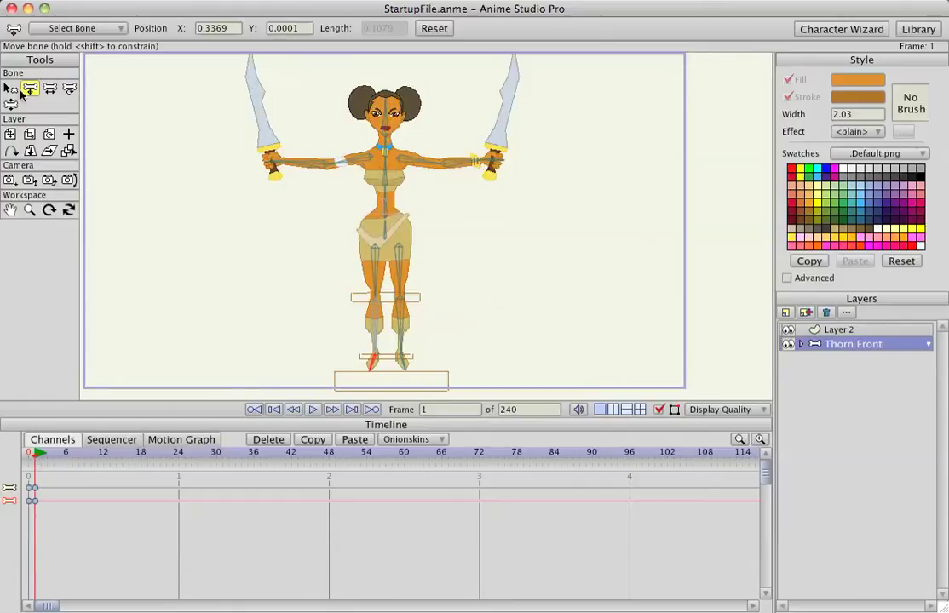
pyautogui.click(50, 87)
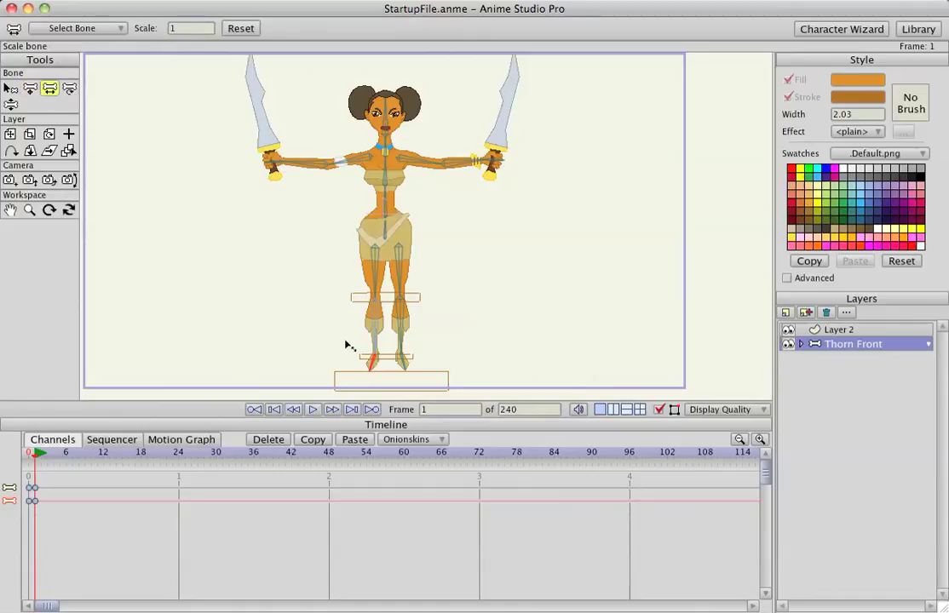
pyautogui.scroll(3, 377, 250)
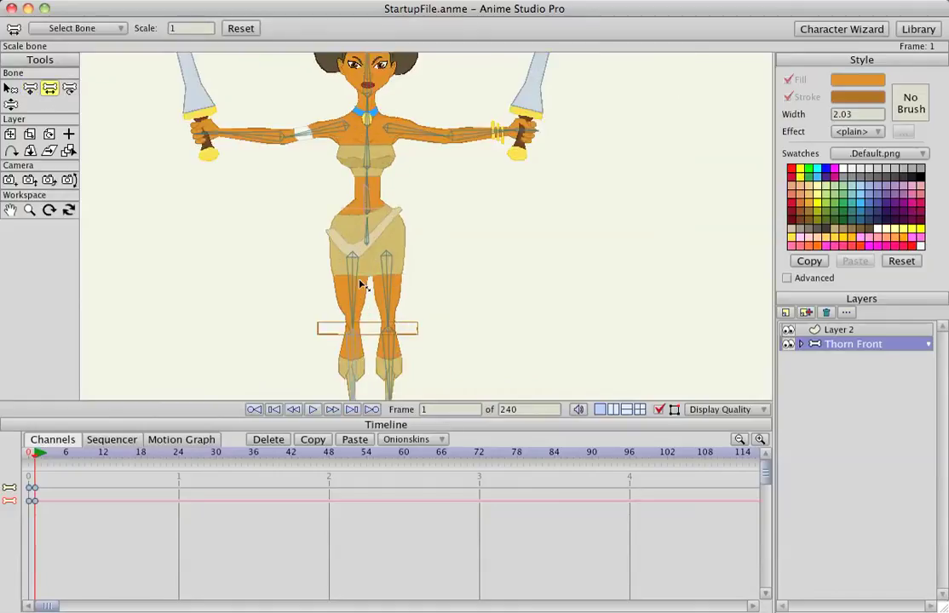
pyautogui.moveTo(366, 280); pyautogui.dragTo(380, 263)
pyautogui.click(363, 218)
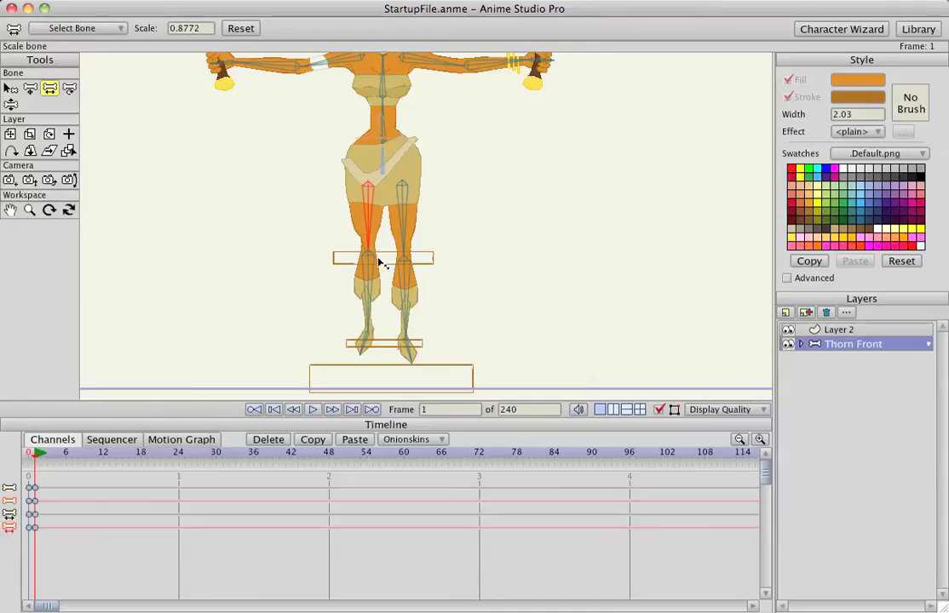
pyautogui.click(366, 310)
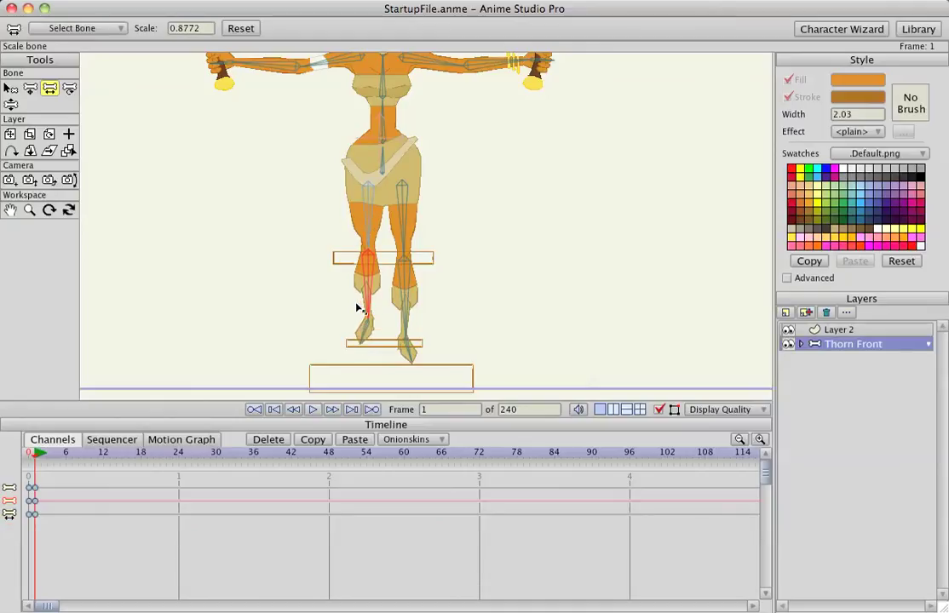
pyautogui.moveTo(353, 308); pyautogui.dragTo(352, 309)
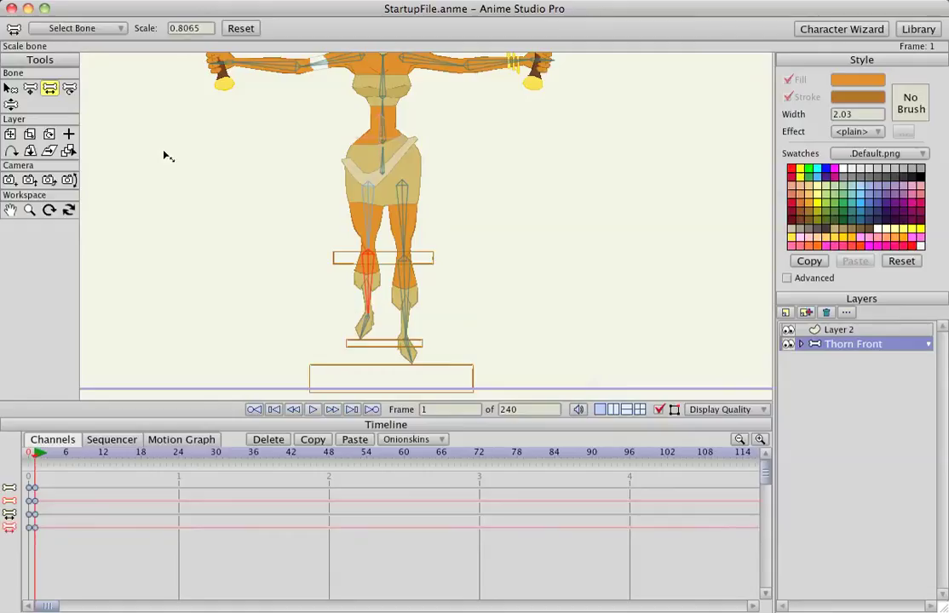
# - Angle the shortened leg's thigh bone slightly inward at frame 1, keeping the leg lifted beneath the hips
pyautogui.click(10, 104)
pyautogui.click(367, 229)
pyautogui.moveTo(366, 228); pyautogui.dragTo(373, 229)
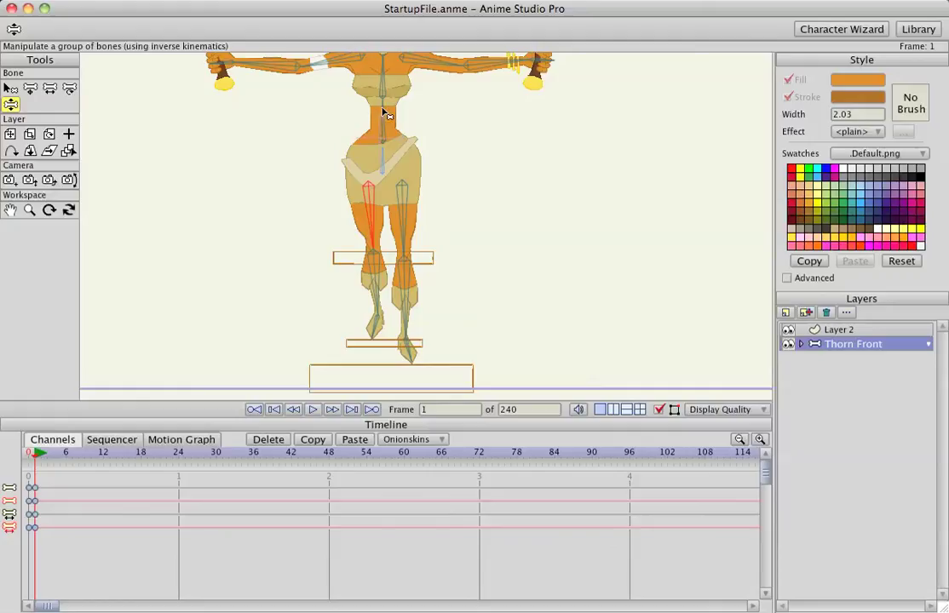
# - Tilt the torso bone slightly toward the viewer's right and lower both sword arms to the figure's sides at frame 1
pyautogui.moveTo(384, 112); pyautogui.dragTo(384, 112)
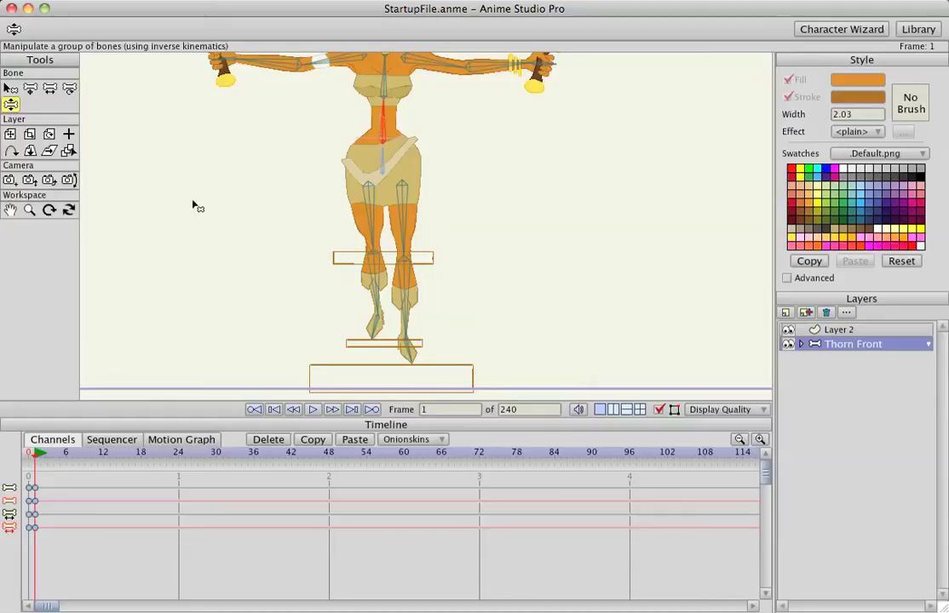
pyautogui.moveTo(273, 67); pyautogui.dragTo(247, 140)
pyautogui.moveTo(415, 62); pyautogui.dragTo(479, 142)
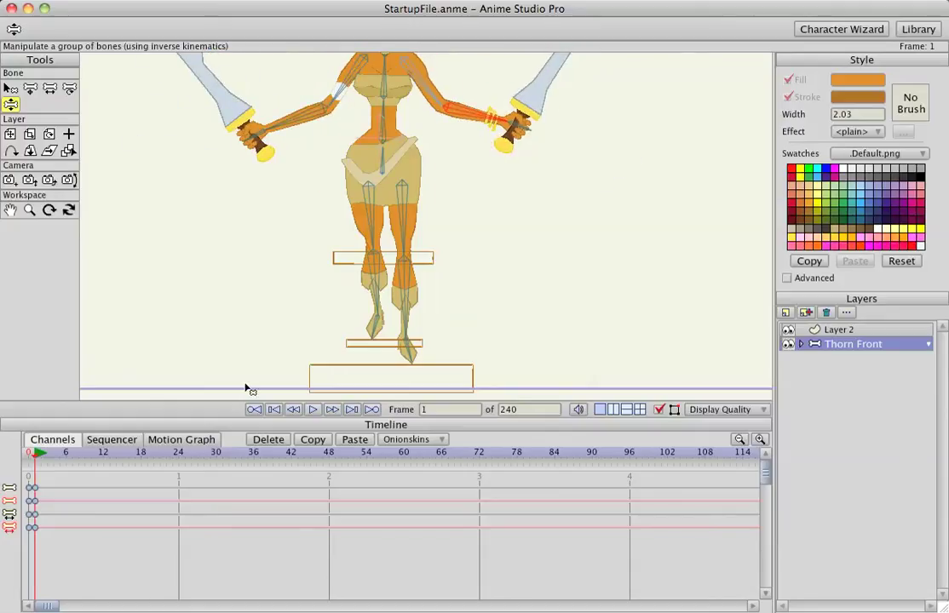
# - At frame 13, straighten and lengthen the leg on the viewer's left, scaling its shin bone to about 0.96
pyautogui.click(86, 458)
pyautogui.moveTo(86, 459); pyautogui.dragTo(107, 460)
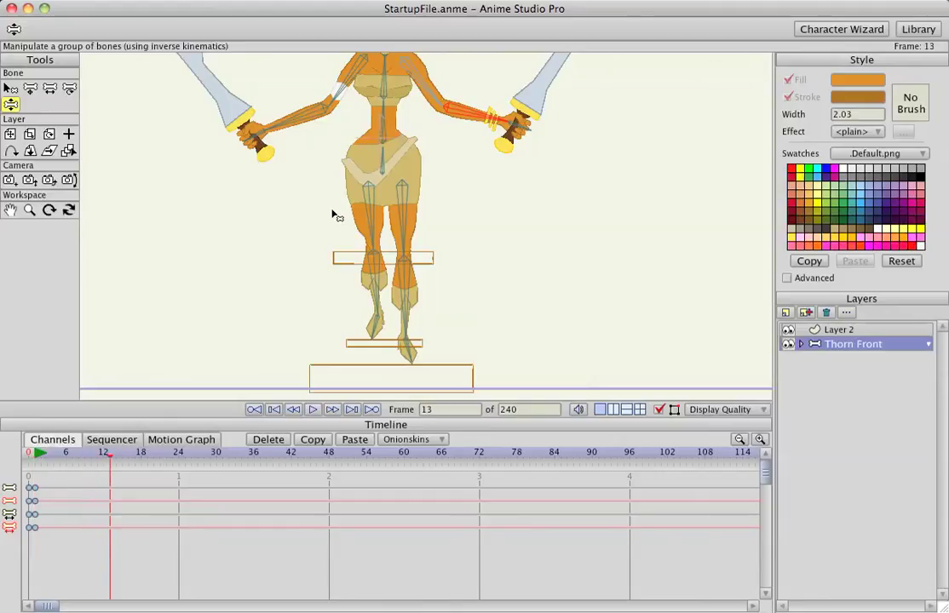
pyautogui.moveTo(371, 212)
pyautogui.mouseDown()
pyautogui.moveTo(365, 225)
pyautogui.moveTo(382, 232)
pyautogui.moveTo(377, 239)
pyautogui.moveTo(371, 229)
pyautogui.mouseUp()
pyautogui.click(49, 88)
pyautogui.moveTo(368, 273); pyautogui.dragTo(384, 281)
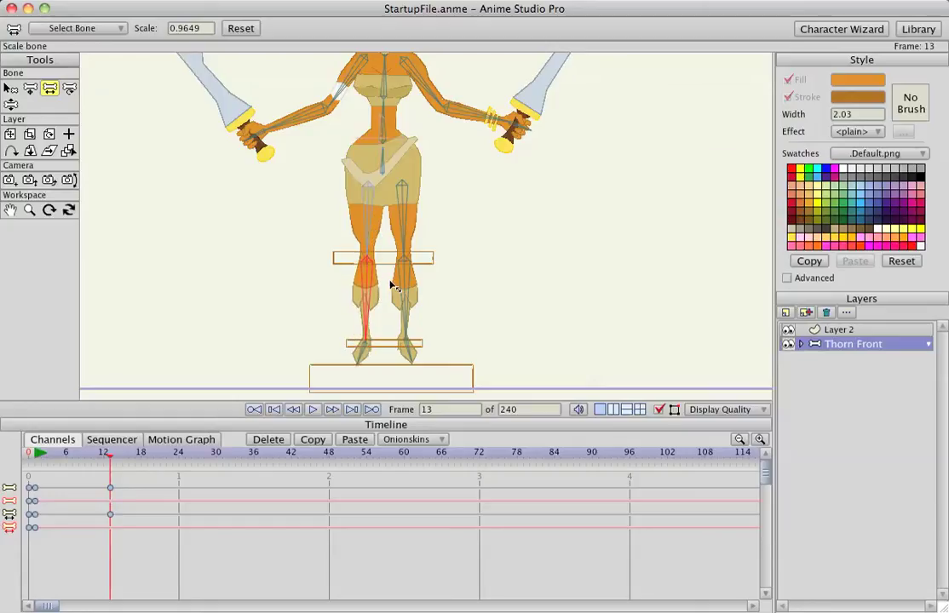
# - At frame 13, shorten the thigh bone on the viewer's right and scale its shin bone to about 0.84
pyautogui.click(398, 197)
pyautogui.moveTo(398, 213); pyautogui.dragTo(389, 226)
pyautogui.click(407, 274)
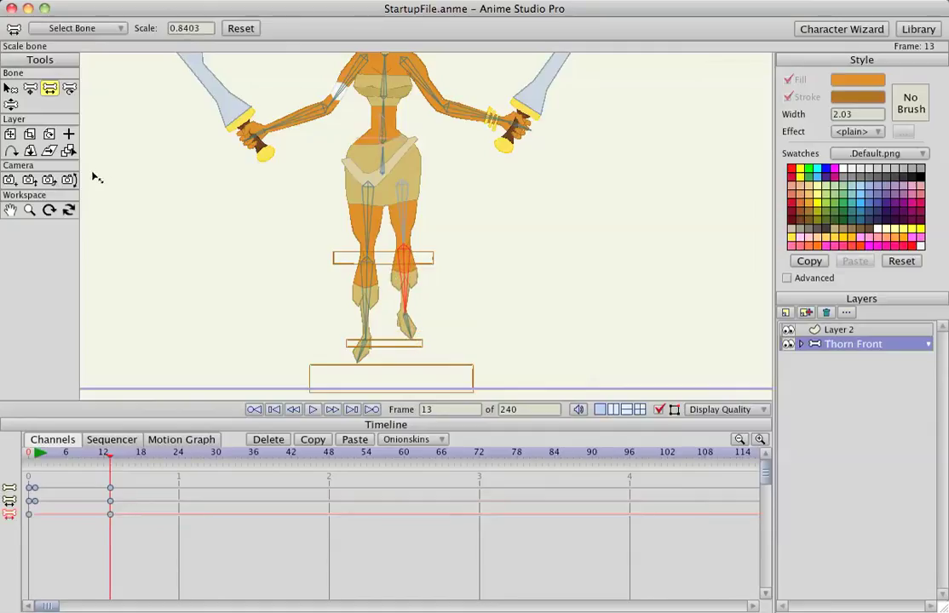
# - At frame 13, angle the thigh on the viewer's right inward and tilt the torso bone slightly toward the viewer's left
pyautogui.click(11, 104)
pyautogui.moveTo(397, 223); pyautogui.dragTo(395, 218)
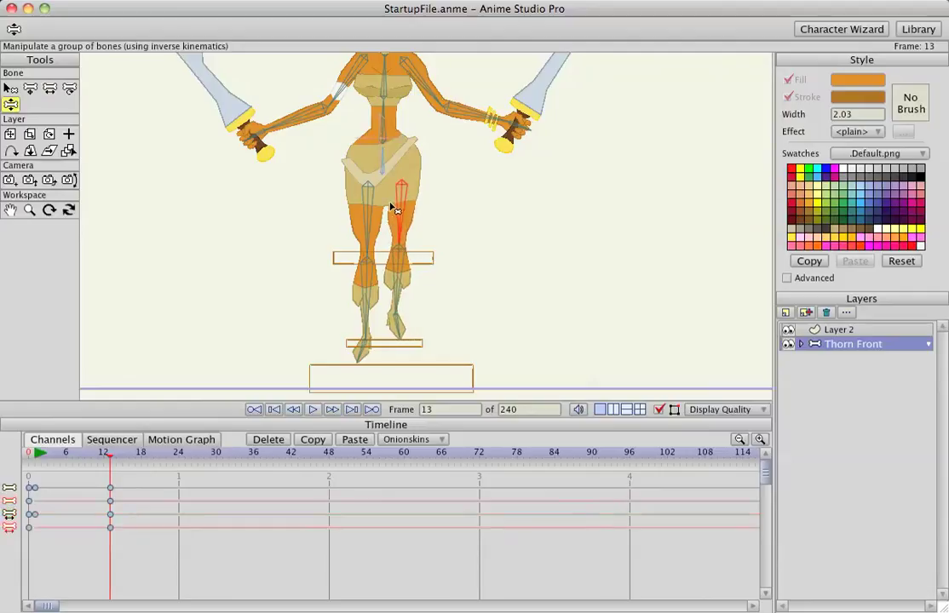
pyautogui.moveTo(385, 119); pyautogui.dragTo(383, 117)
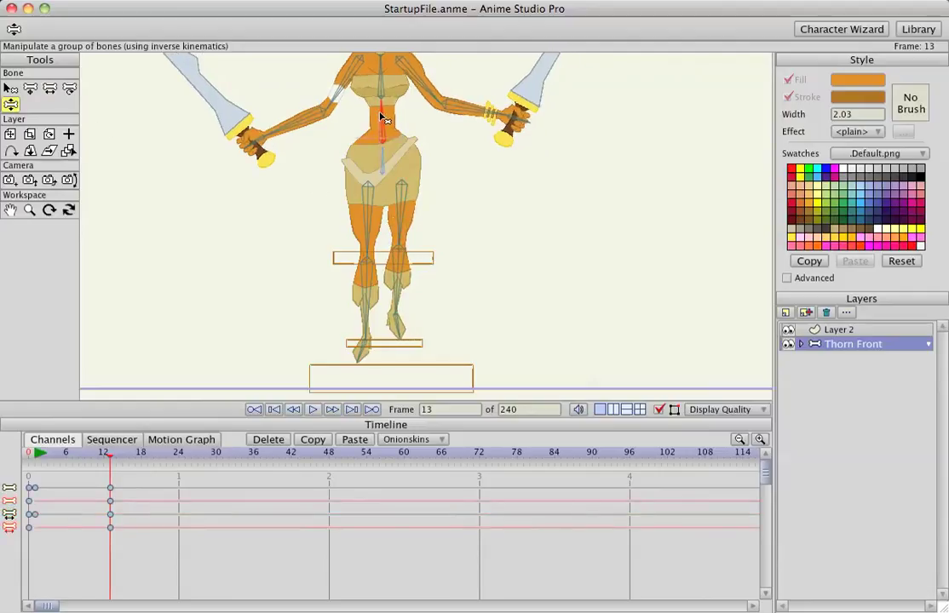
# - Copy the bone keyframes of the starting pose at frame 1 and paste them at frame 25
pyautogui.scroll(-2, 365, 187)
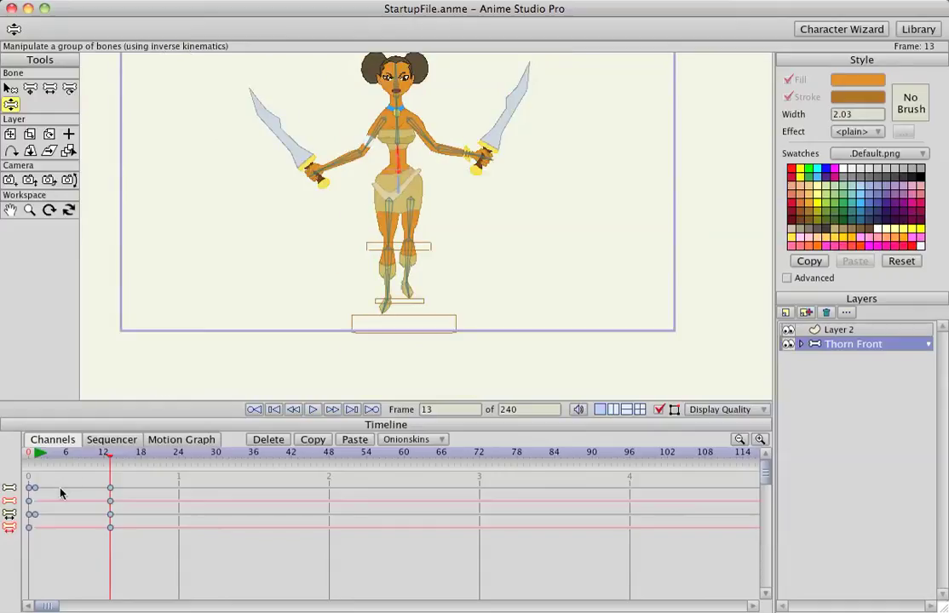
pyautogui.moveTo(60, 482); pyautogui.dragTo(34, 522)
pyautogui.click(185, 458)
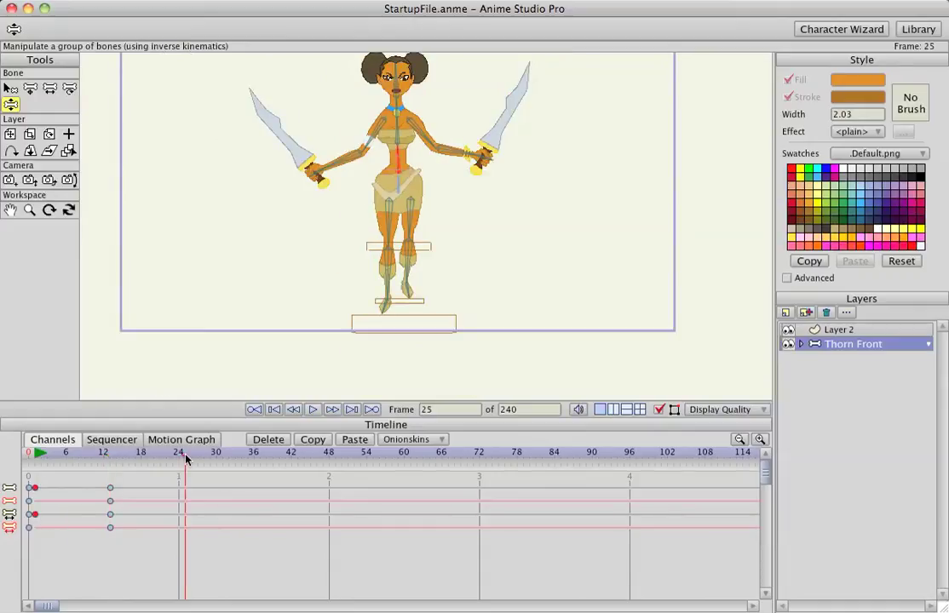
pyautogui.click(349, 444)
# - Key the hip bone's position at frame 1 and raise the bone to about Y -0.05 at frame 7
pyautogui.moveTo(48, 456); pyautogui.dragTo(73, 456)
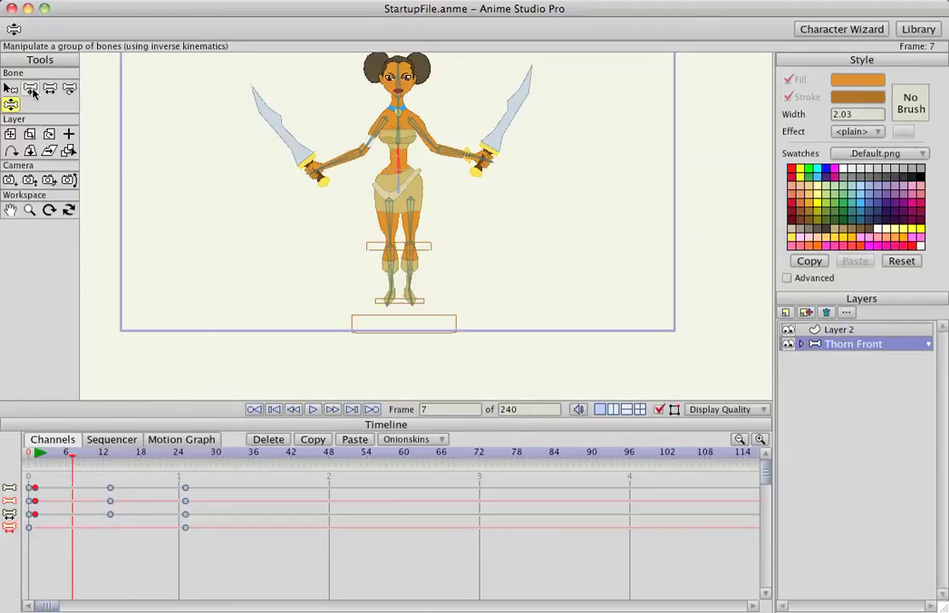
pyautogui.click(31, 90)
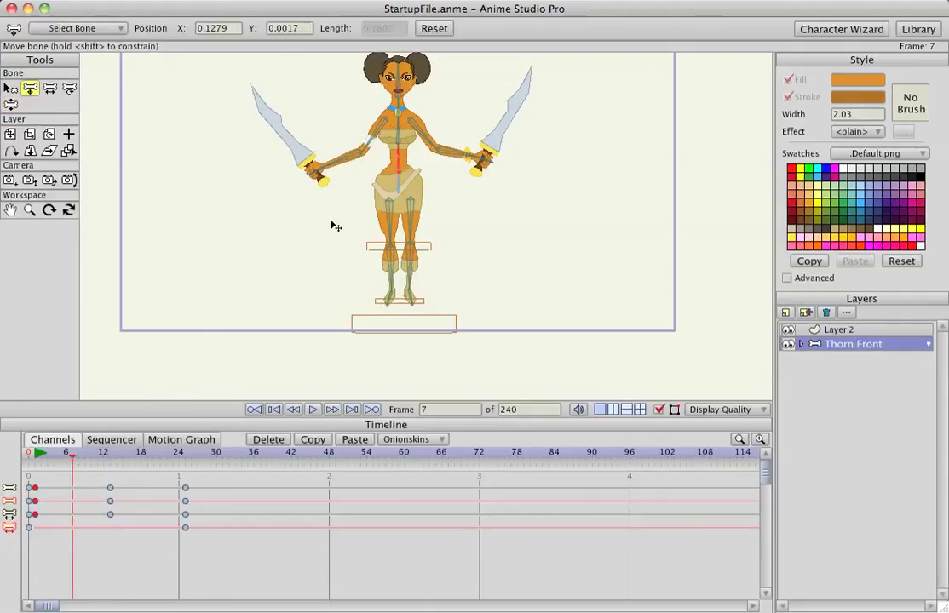
pyautogui.click(400, 182)
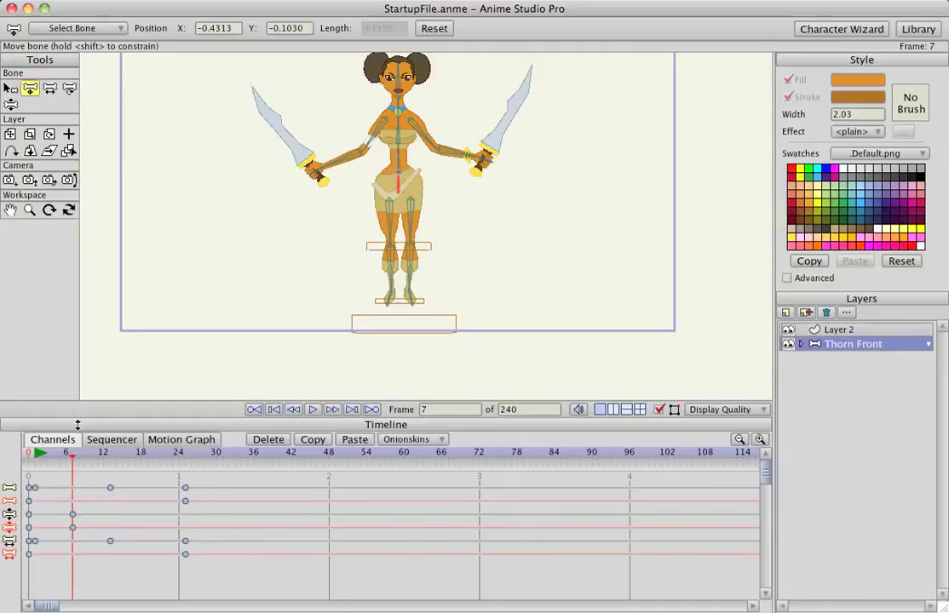
pyautogui.click(34, 465)
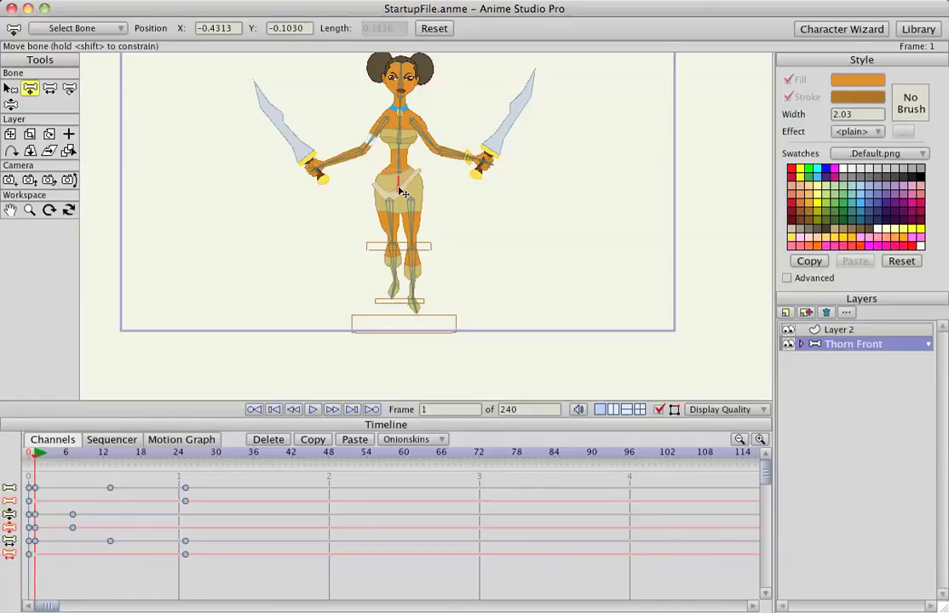
pyautogui.click(72, 452)
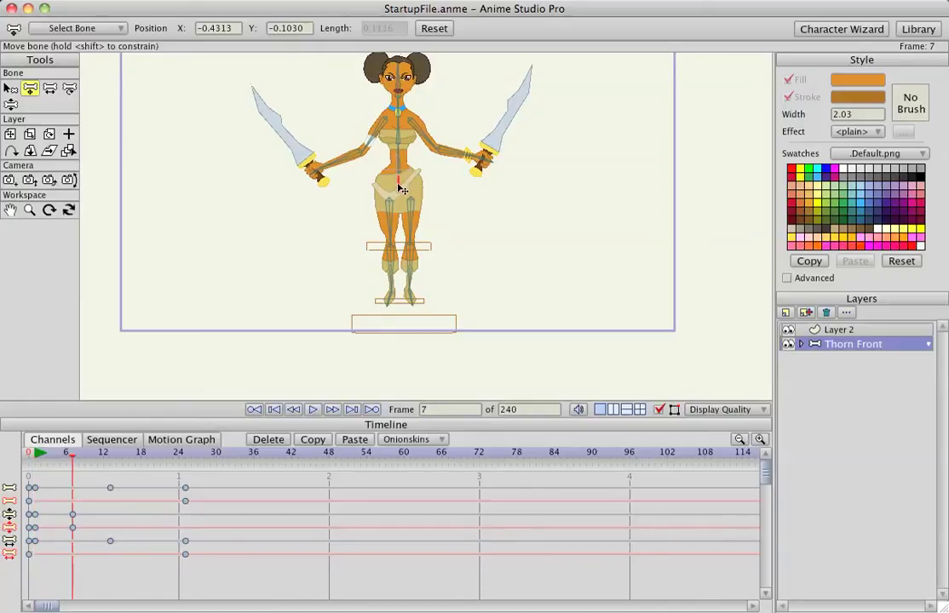
pyautogui.moveTo(401, 188); pyautogui.dragTo(397, 177)
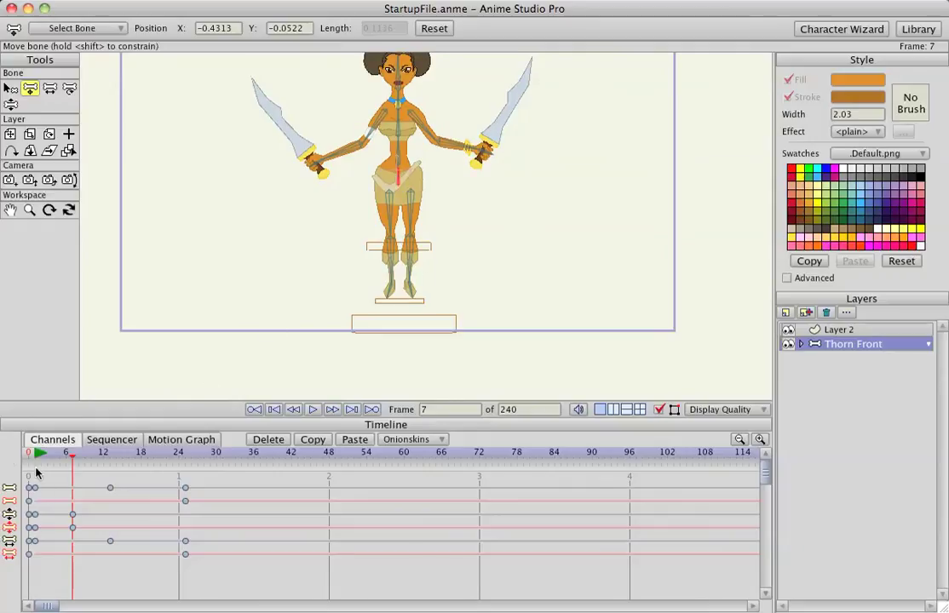
# - Copy the hip position keyframes from frames 1 and 7 to frames 13 and 25, and delete the surplus keys beyond frame 25
pyautogui.moveTo(82, 514); pyautogui.dragTo(36, 533)
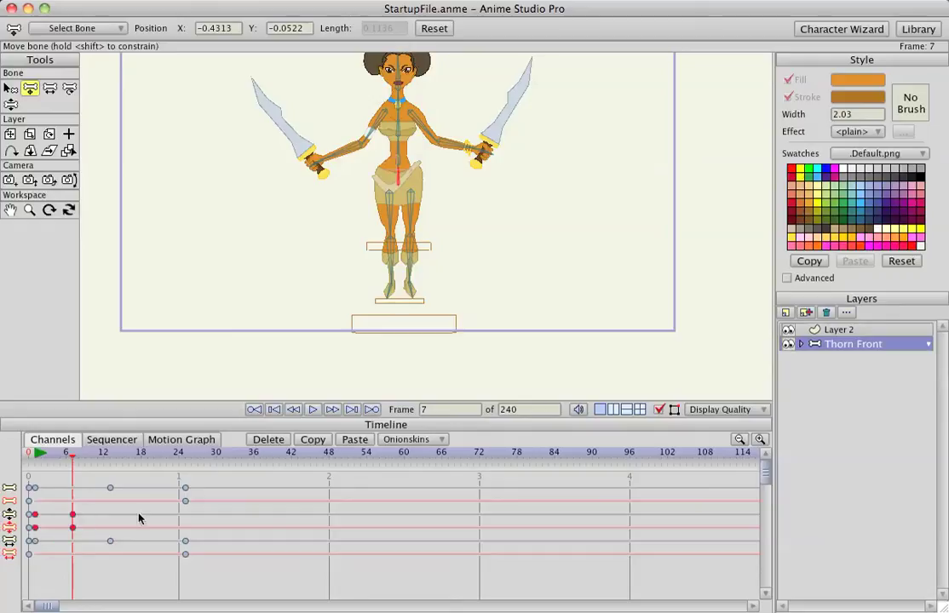
pyautogui.click(111, 456)
pyautogui.click(354, 439)
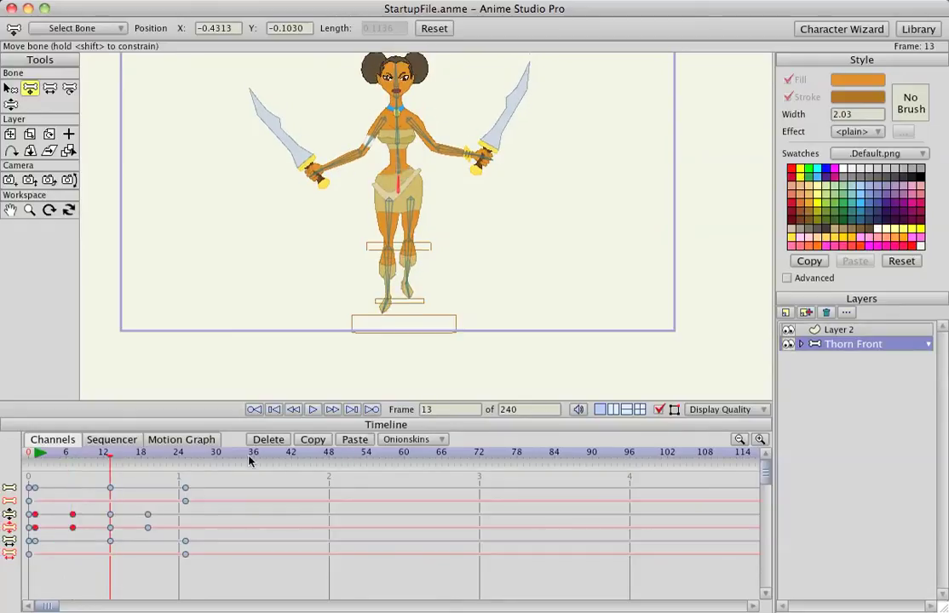
pyautogui.click(184, 453)
pyautogui.click(356, 440)
pyautogui.moveTo(220, 511); pyautogui.dragTo(230, 533)
pyautogui.click(267, 441)
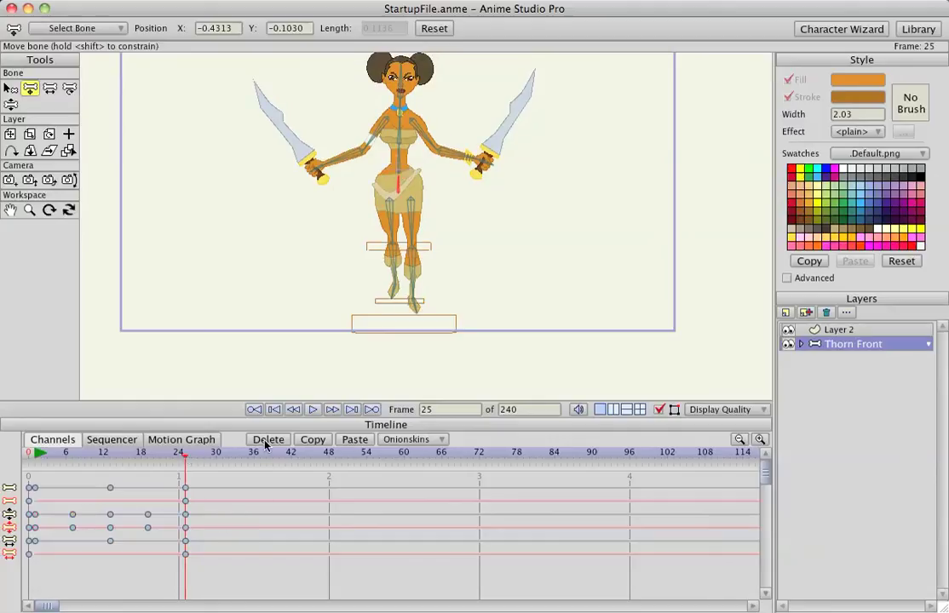
# - At frame 7, scale the shin bone on the viewer's left to about 0.73
pyautogui.click(40, 453)
pyautogui.click(90, 465)
pyautogui.moveTo(90, 465); pyautogui.dragTo(72, 479)
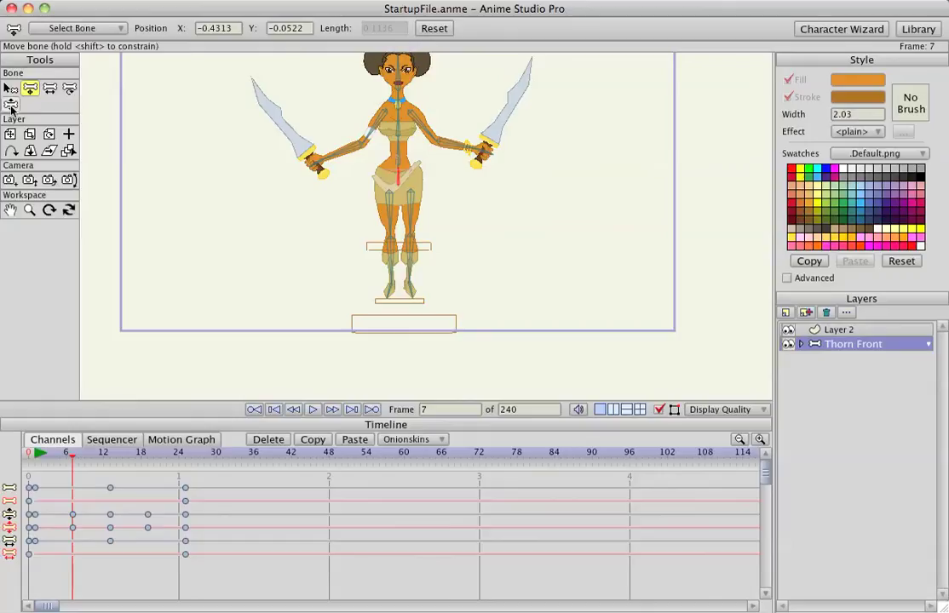
pyautogui.click(50, 88)
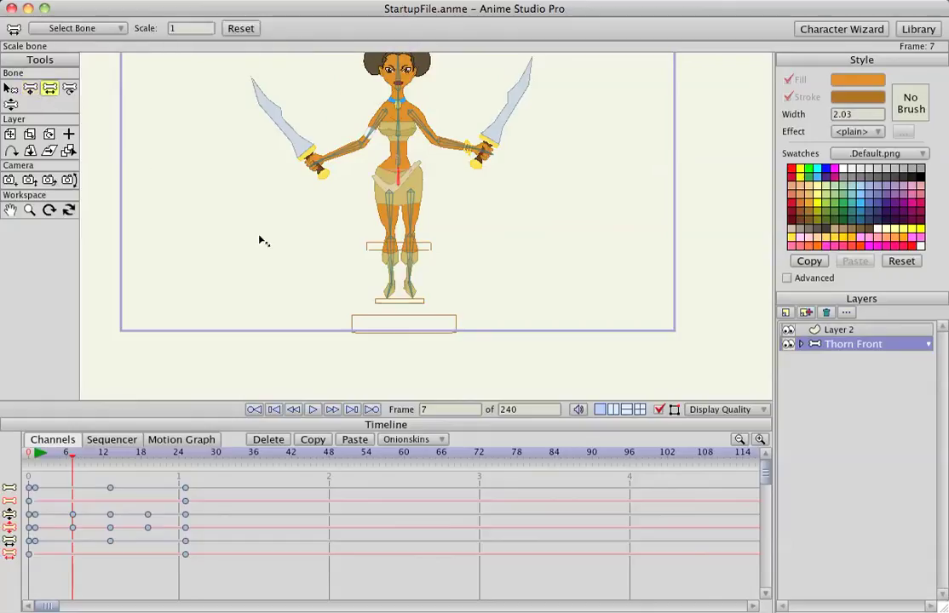
pyautogui.moveTo(31, 467); pyautogui.dragTo(73, 466)
pyautogui.press('z')
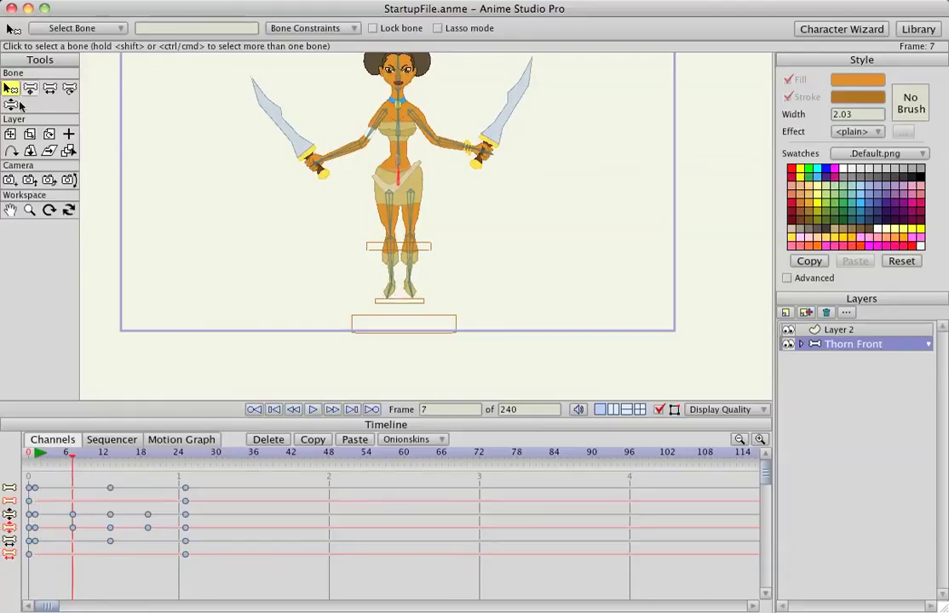
pyautogui.click(51, 89)
pyautogui.click(391, 250)
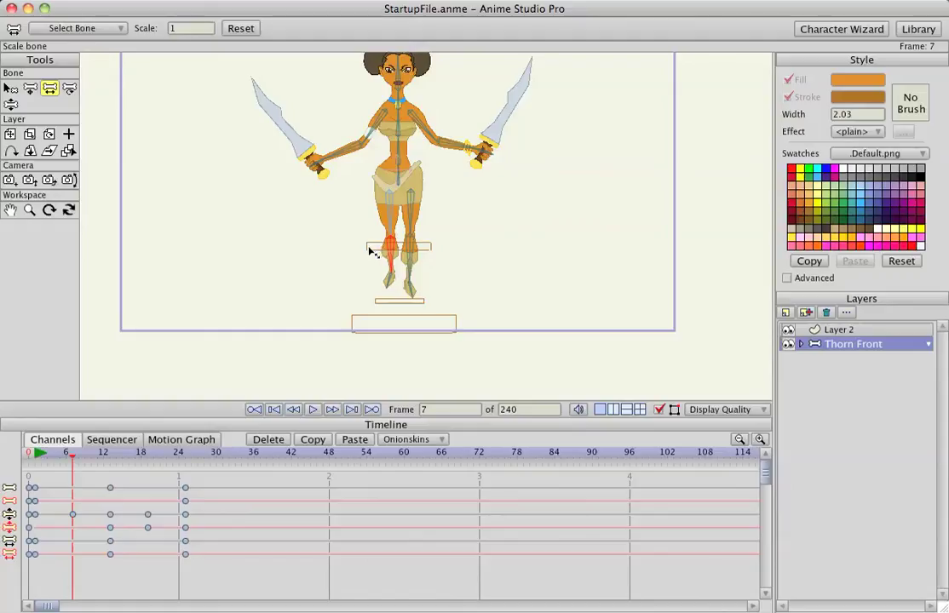
pyautogui.moveTo(372, 252); pyautogui.dragTo(139, 367)
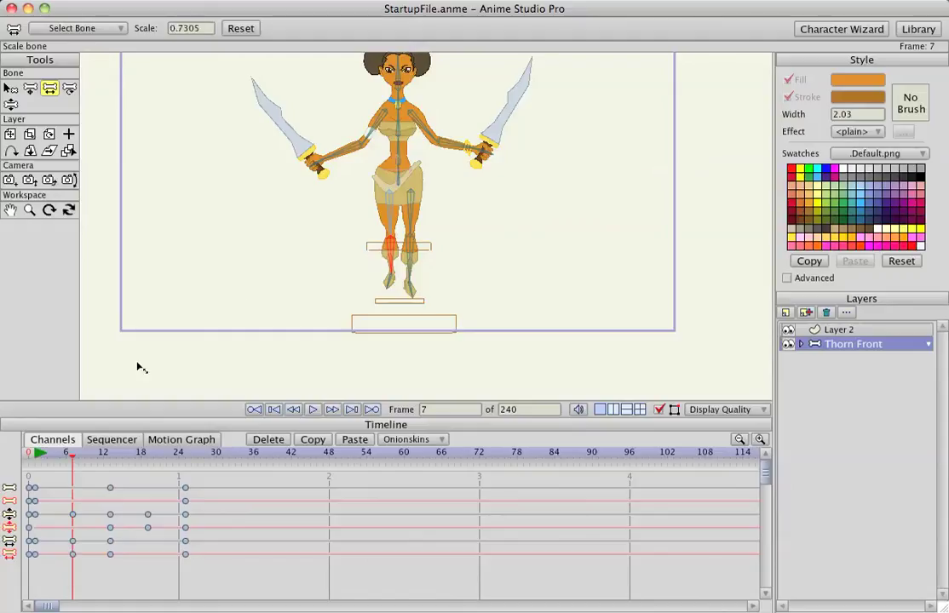
# - At frame 19, shorten the shin bone on the viewer's right with the Scale Bone tool
pyautogui.click(147, 457)
pyautogui.click(409, 251)
pyautogui.moveTo(380, 256); pyautogui.dragTo(375, 256)
# - Set the keyframes of all bone channels at frame 25 to Cycle back to frame 1 and preview the looping walk
pyautogui.moveTo(41, 462); pyautogui.dragTo(183, 569)
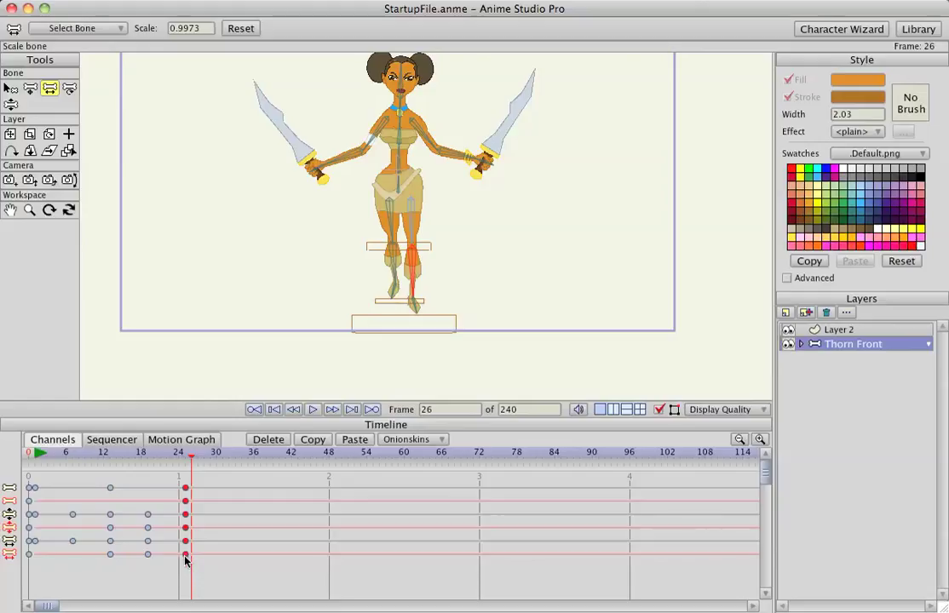
pyautogui.rightClick(185, 560)
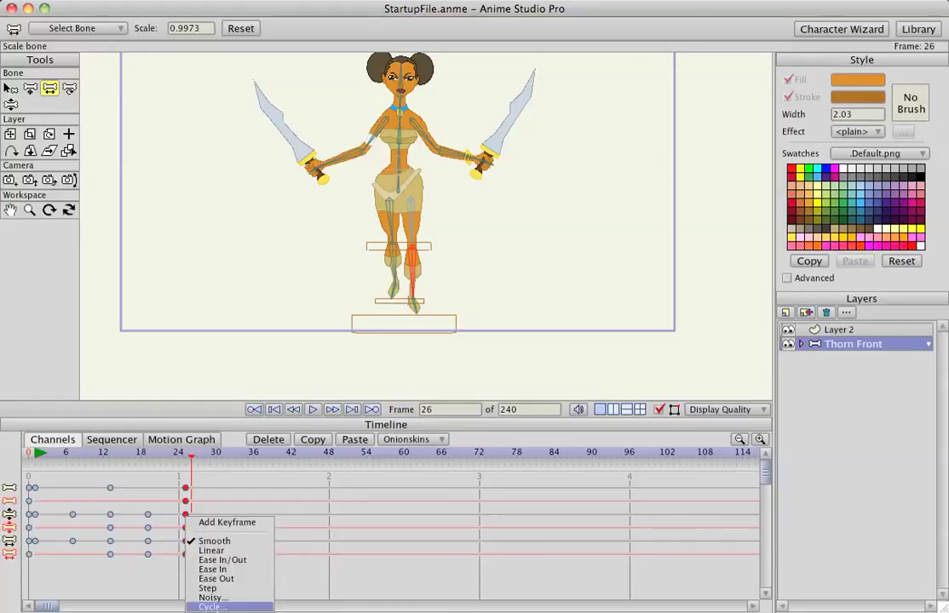
pyautogui.click(217, 607)
pyautogui.press('Return')
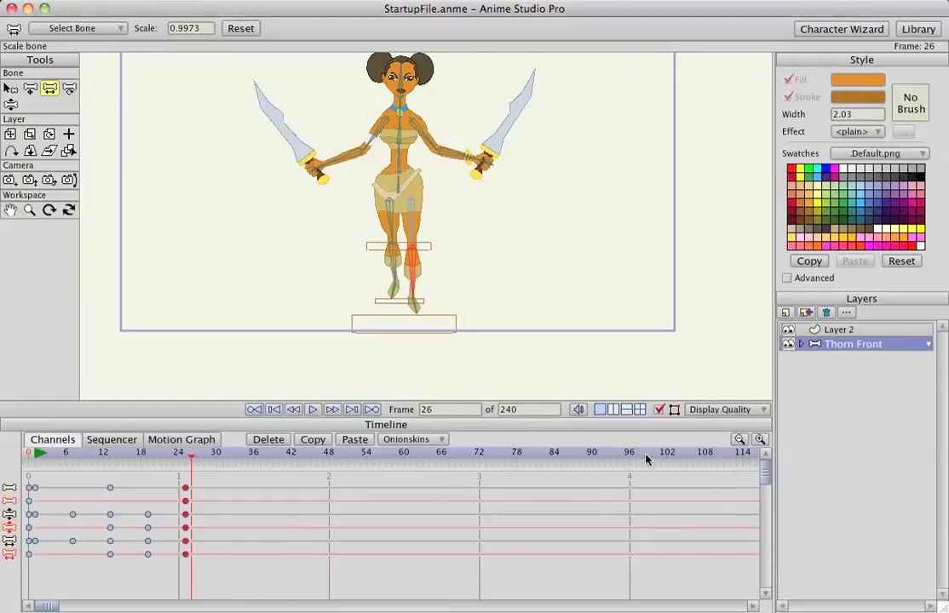
pyautogui.press('space')
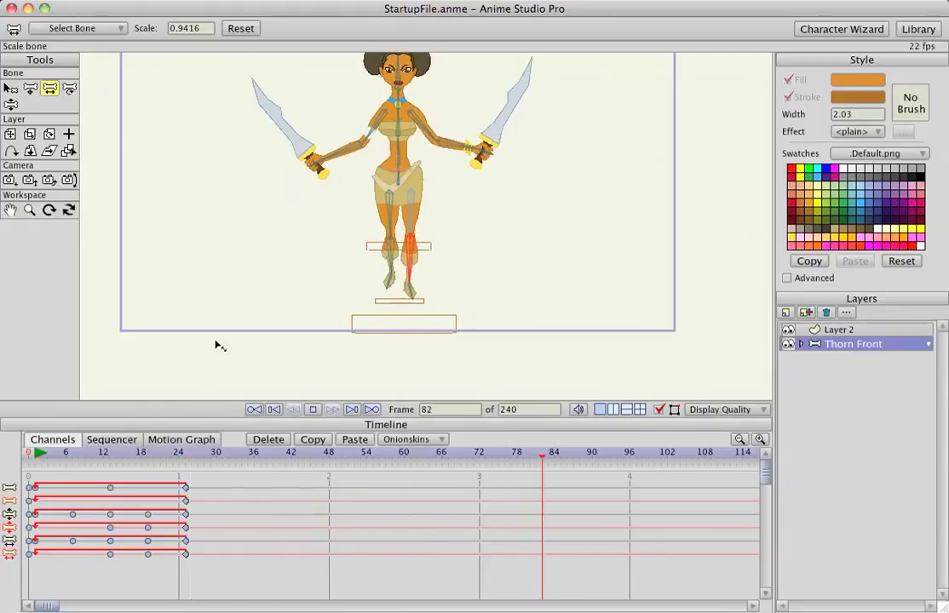
pyautogui.press('space')
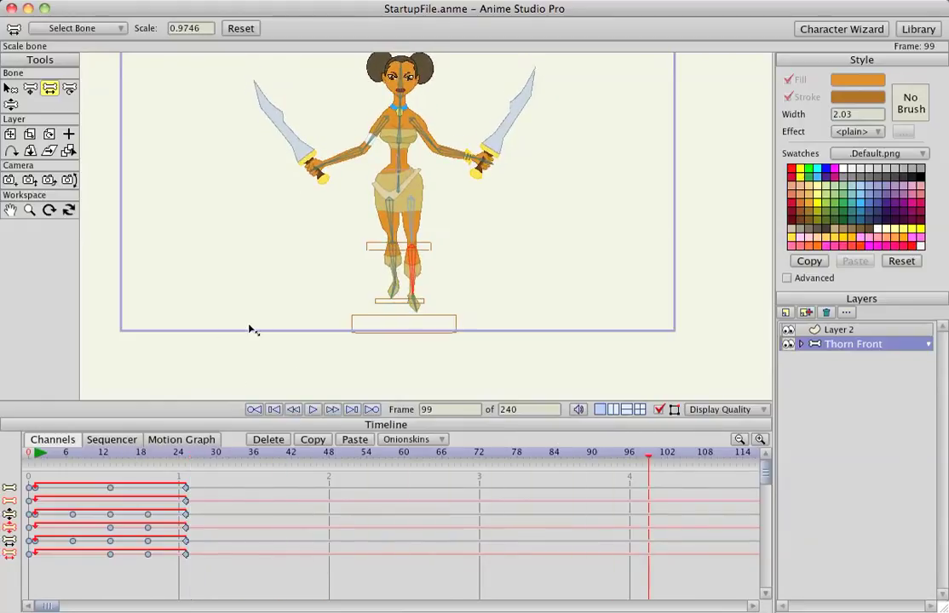
# - Hide the Layer 2 guide shapes and play the walk cycle without them
pyautogui.moveTo(265, 291); pyautogui.dragTo(264, 337)
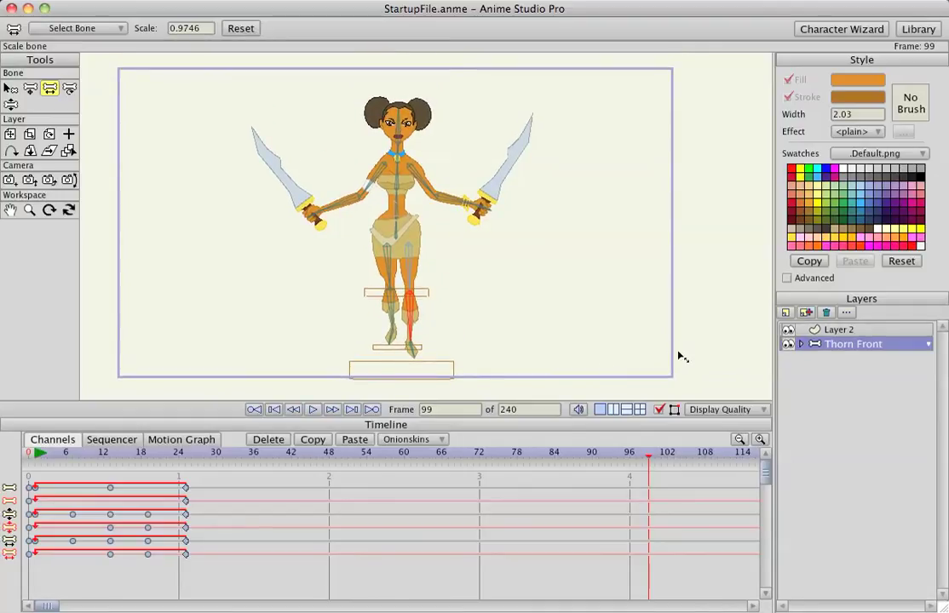
pyautogui.click(787, 330)
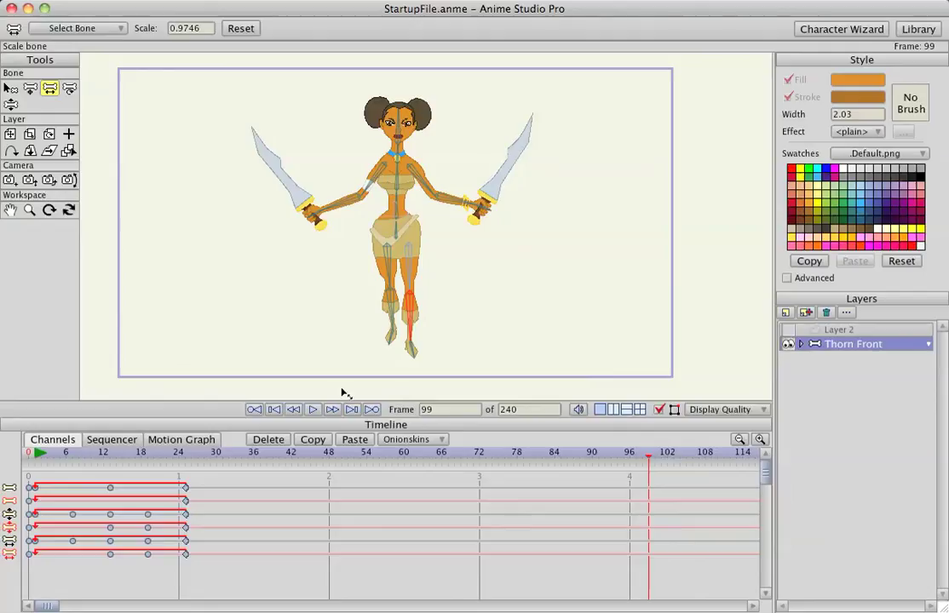
pyautogui.press('space')
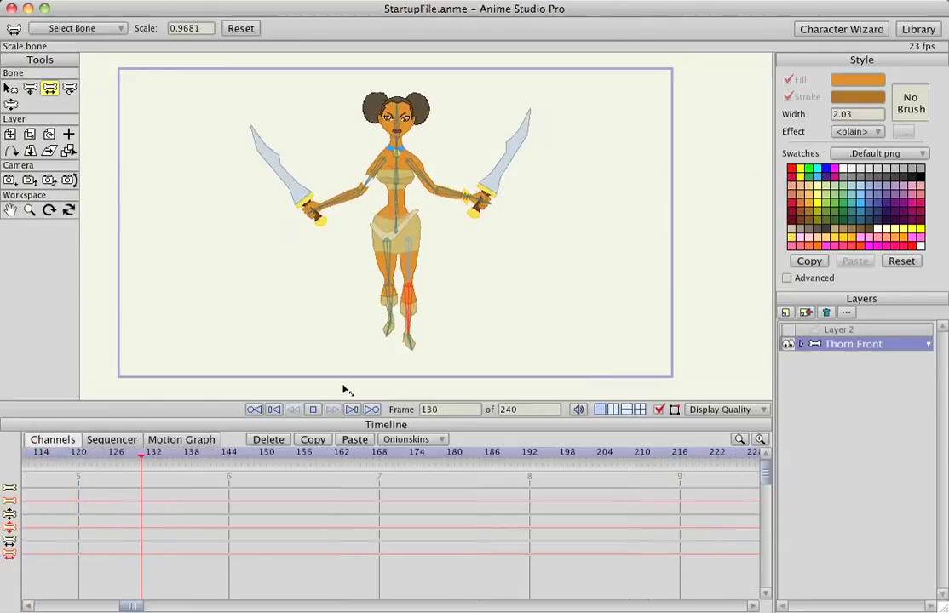